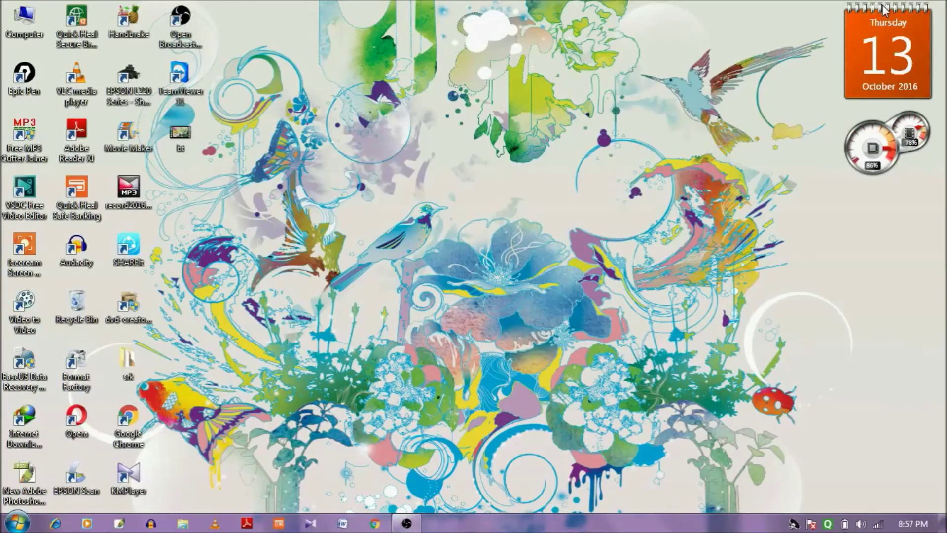
Bring up the desktop context menu by right-clicking an empty spot on the desktop.
right_click(594, 63)
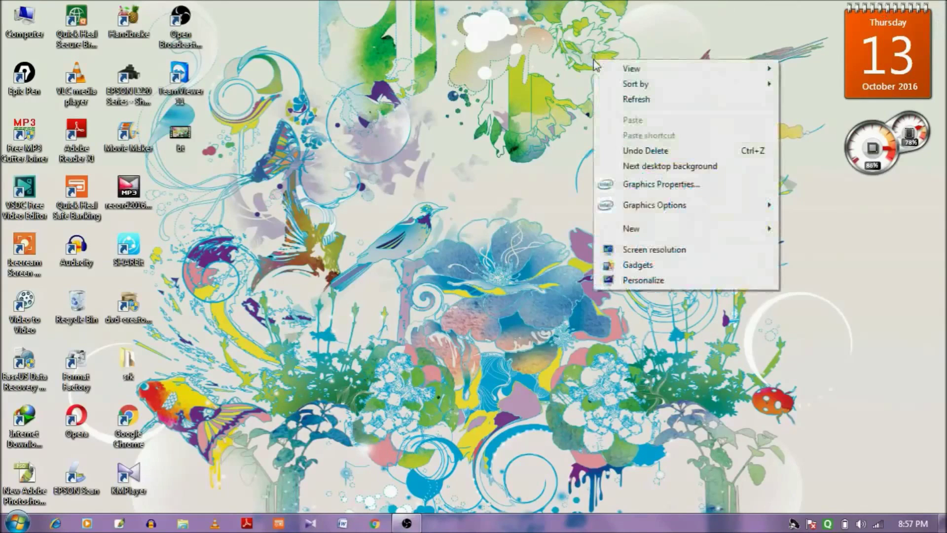
Refresh the desktop, then open the Computer window listing the drives.
click(637, 98)
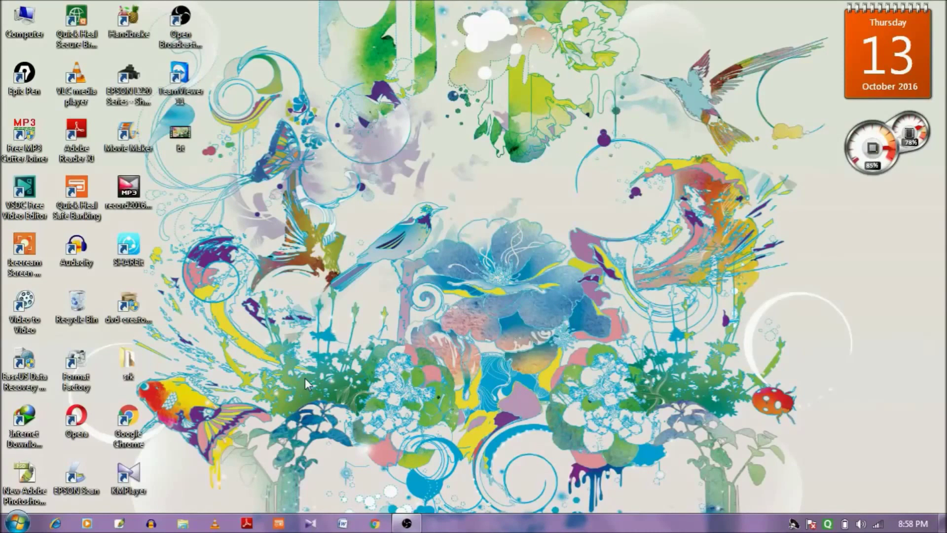
double_click(25, 22)
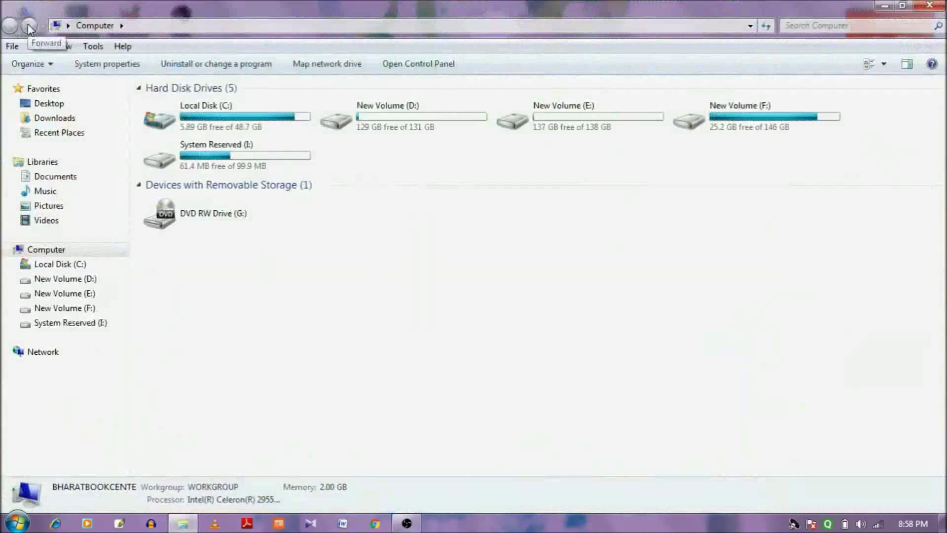
mouse_move(50, 205)
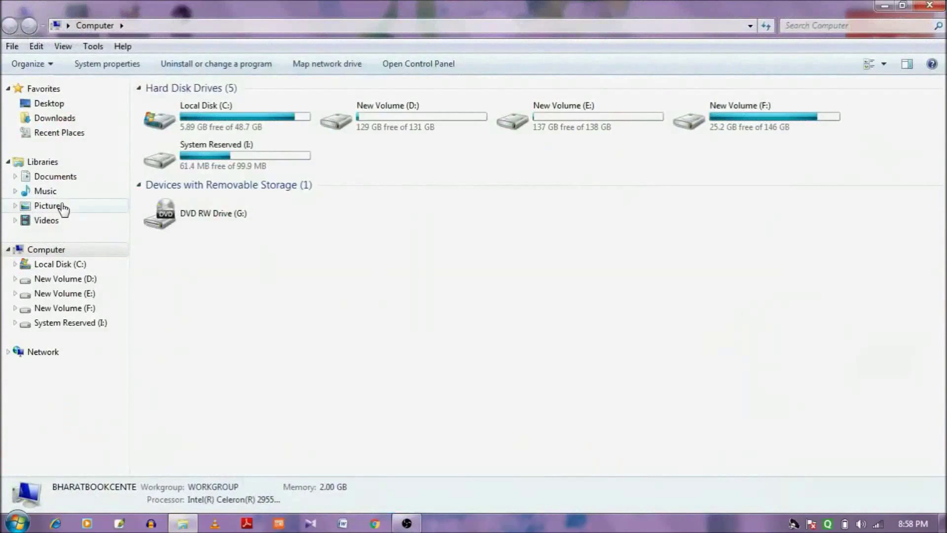
Open subscribe.pptx from the Documents library in PowerPoint and close the activation notice.
click(78, 182)
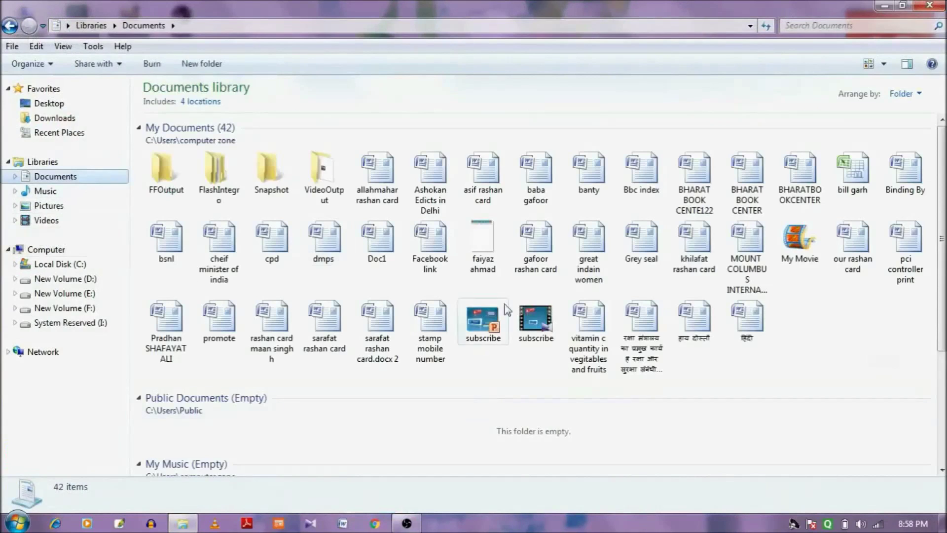
click(489, 321)
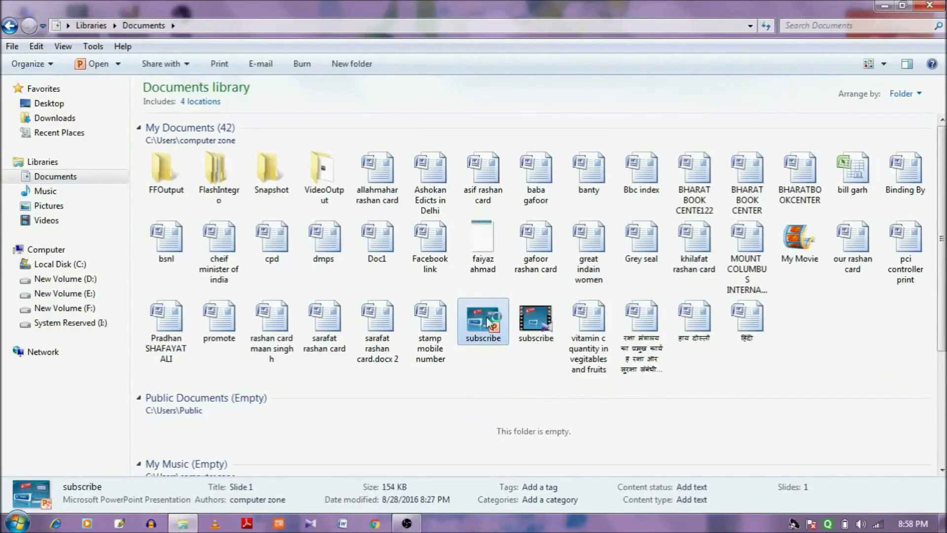
double_click(487, 322)
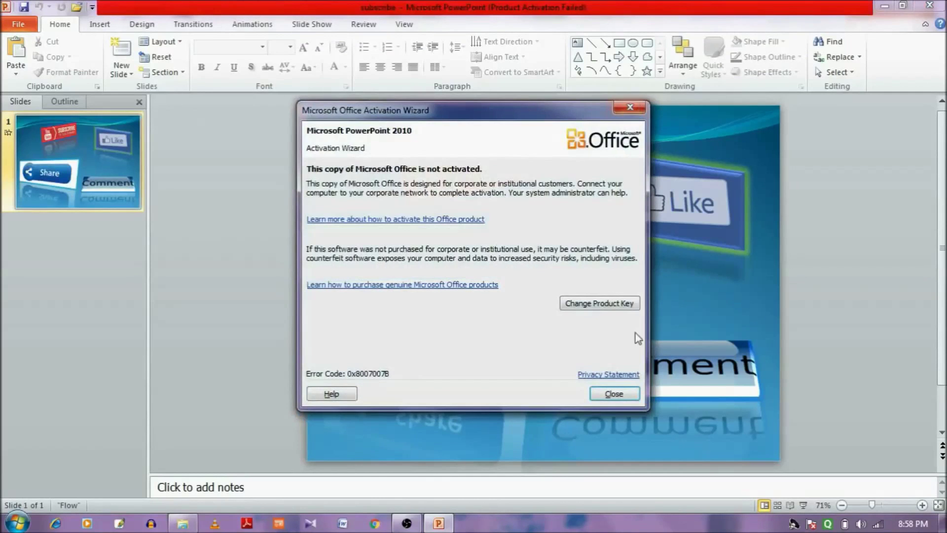
click(615, 393)
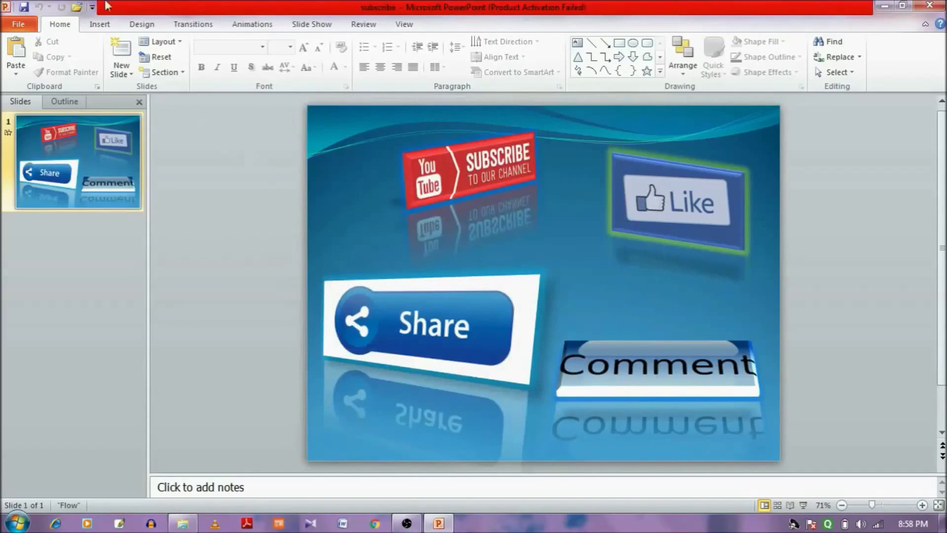
Run the Subscribe/Like/Share/Comment slide show From Beginning, then exit back to editing.
click(328, 25)
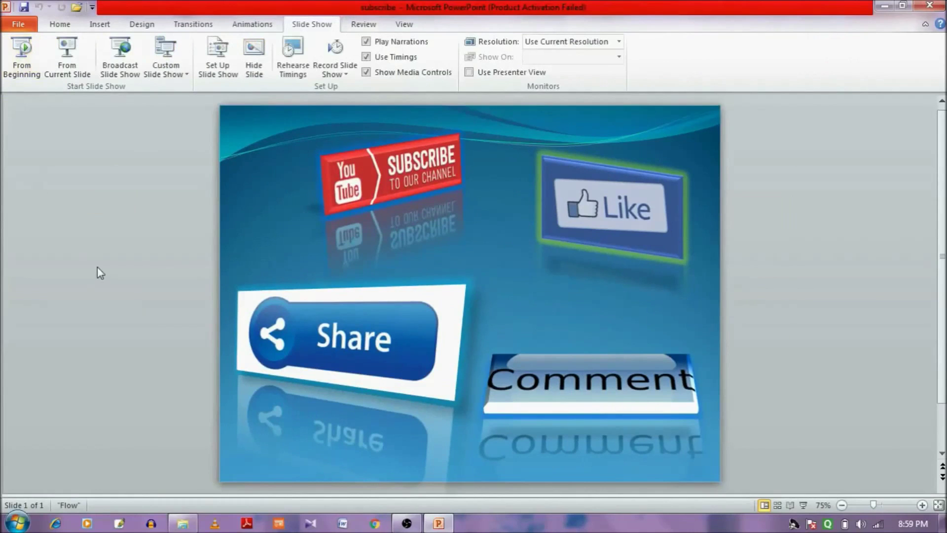
click(19, 60)
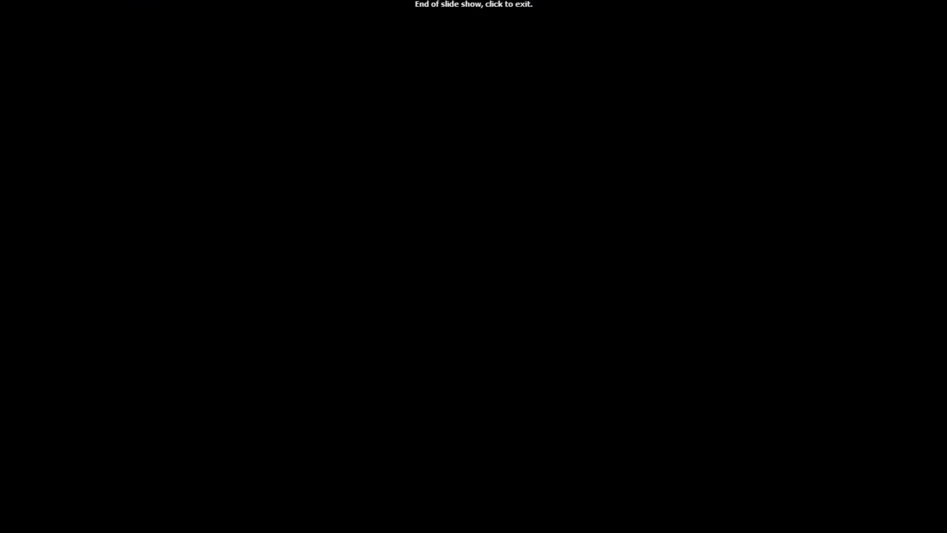
click(20, 60)
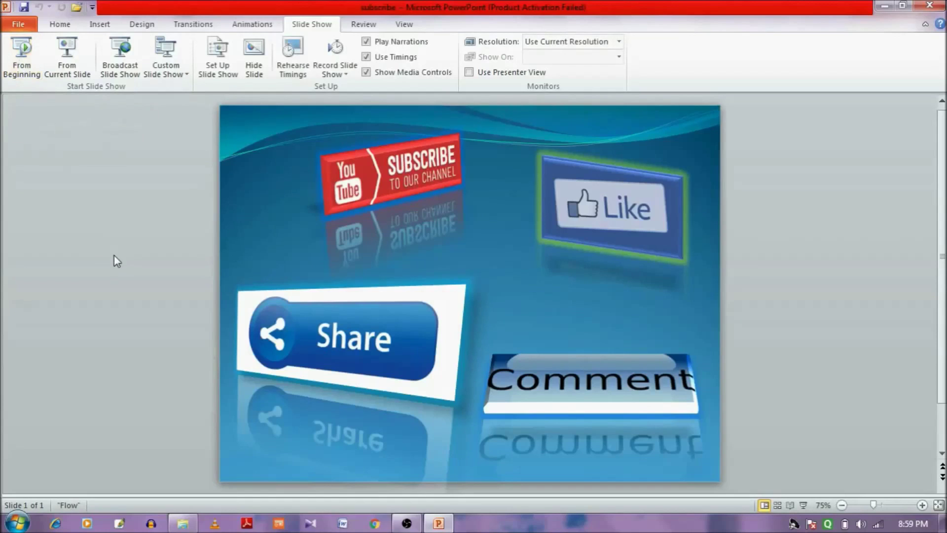
Use File > Save & Send > Create a Video > Create Video to reach the Save As dialog.
click(24, 30)
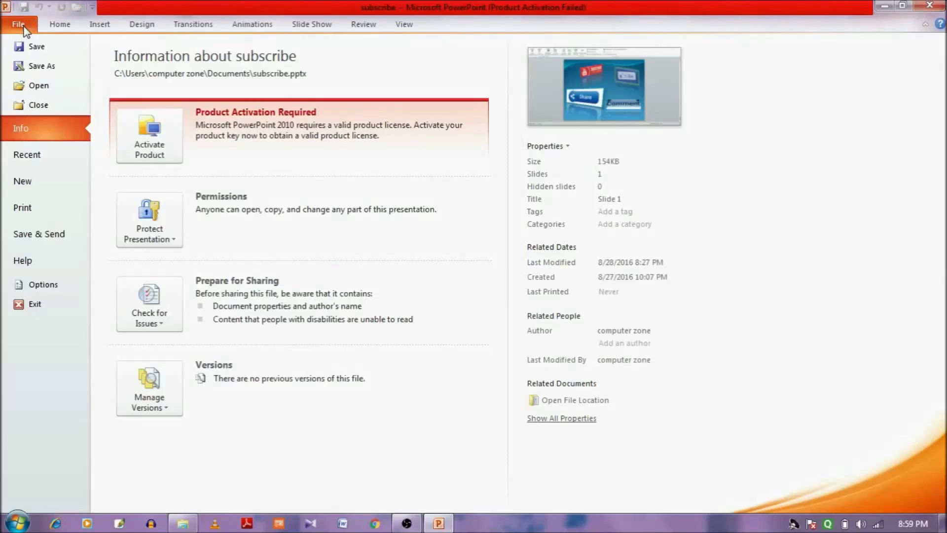
click(48, 230)
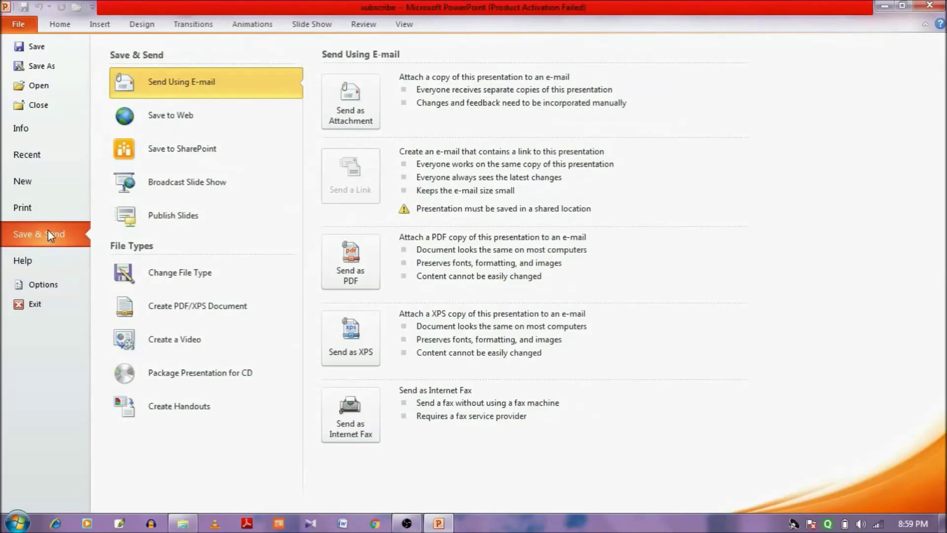
click(161, 339)
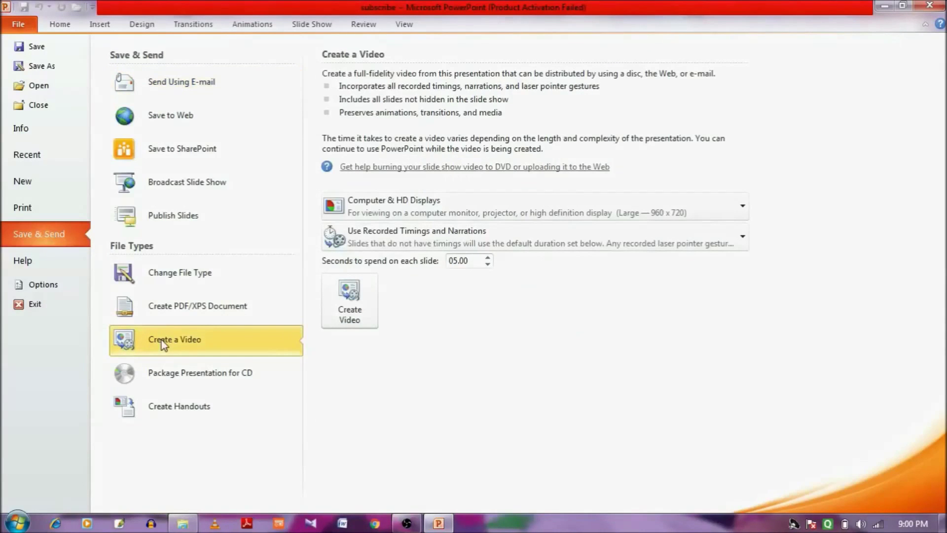
click(371, 306)
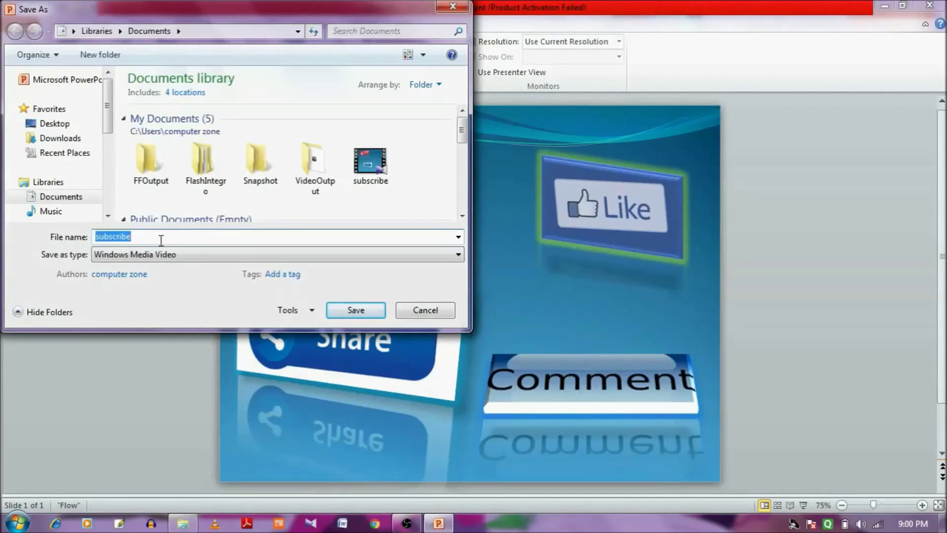
Save the video as 'like' in Documents, then play like.wmv.
text(like)
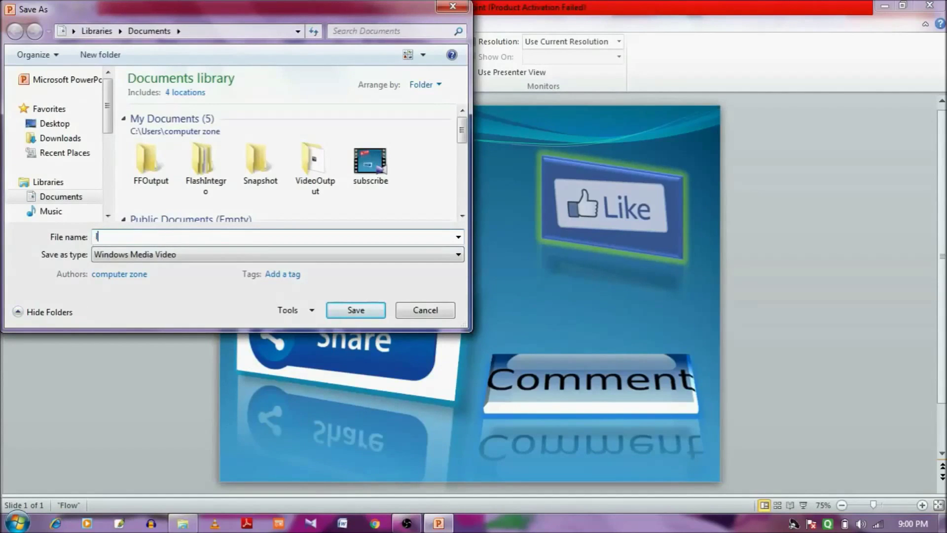
click(365, 316)
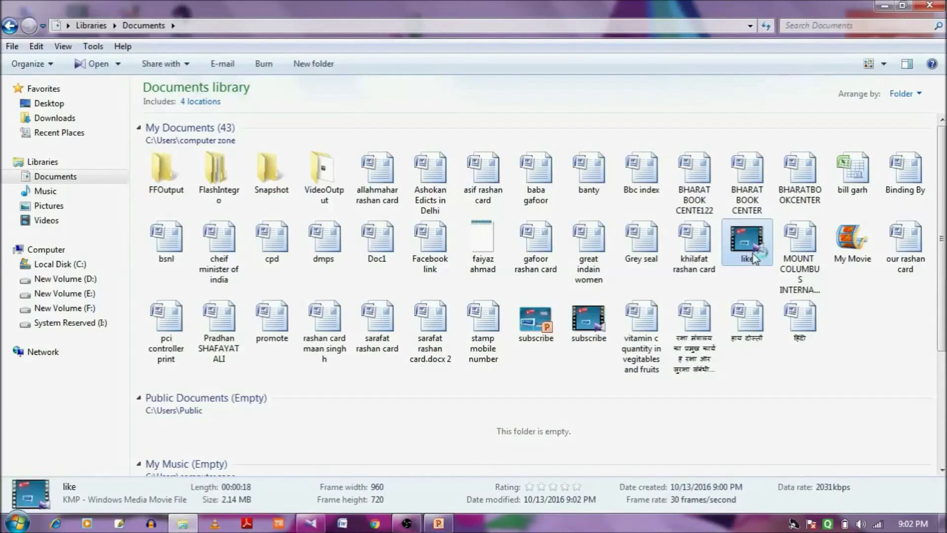
double_click(753, 258)
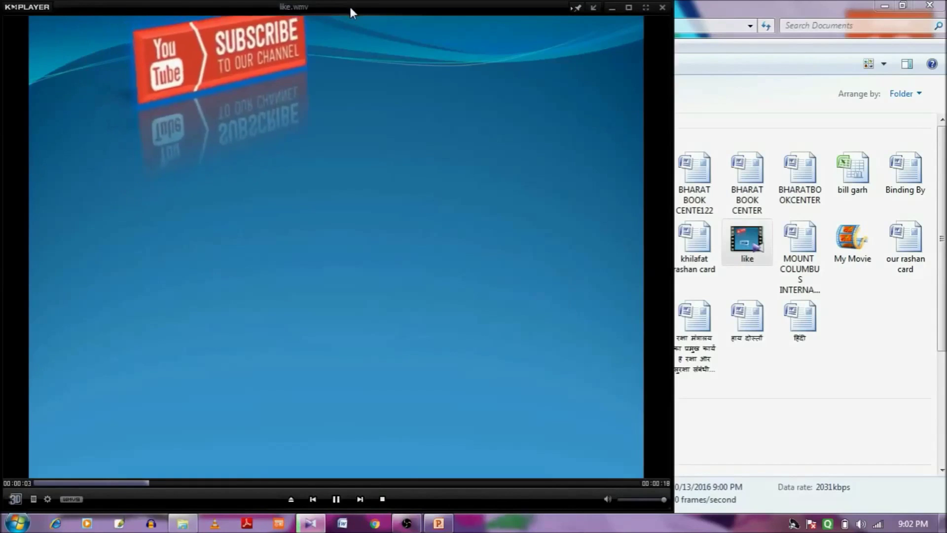
Move the KMPlayer window right, watch like.wmv, then close the player.
drag(350, 9, 441, 16)
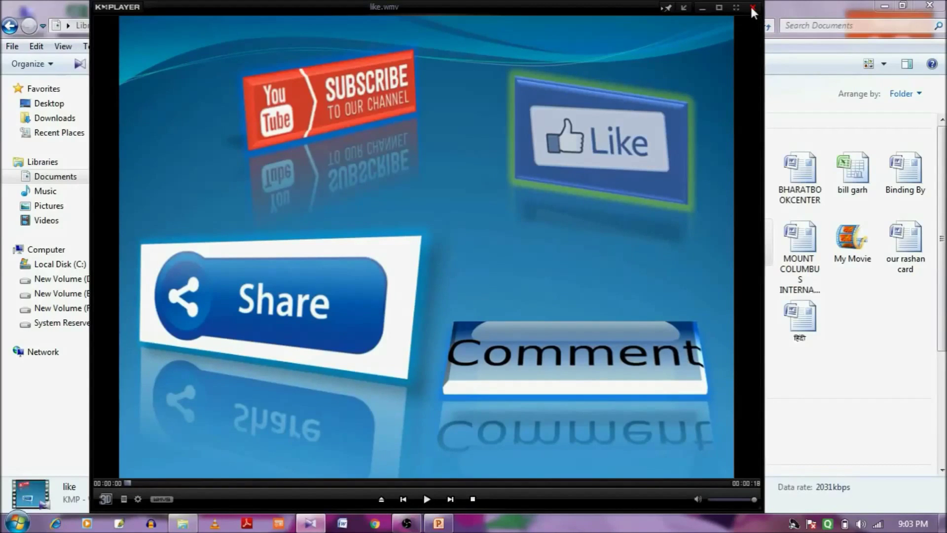
click(751, 8)
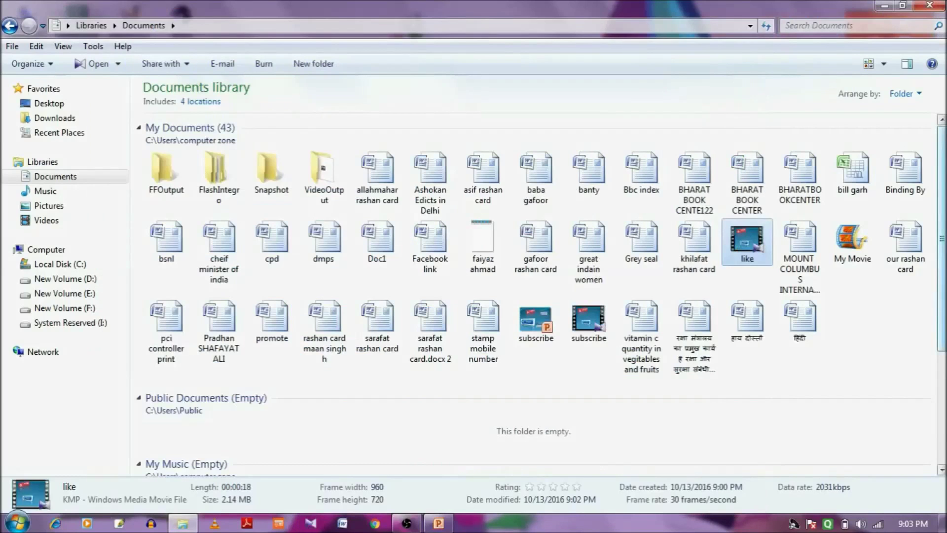